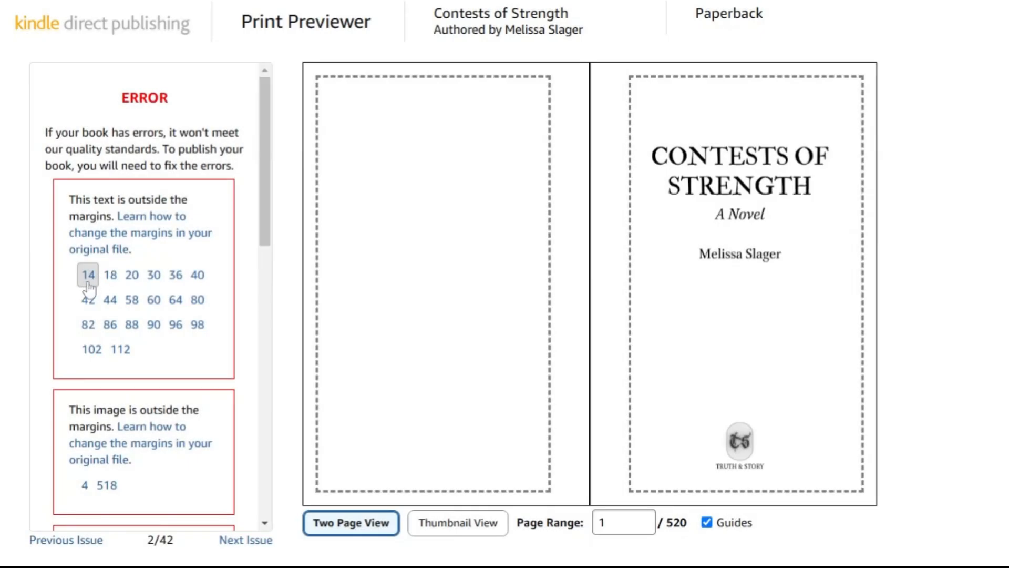
- Examine the first text-outside-the-margins error in the print previewer, on page 14
click(88, 284)
mouse_move(565, 284)
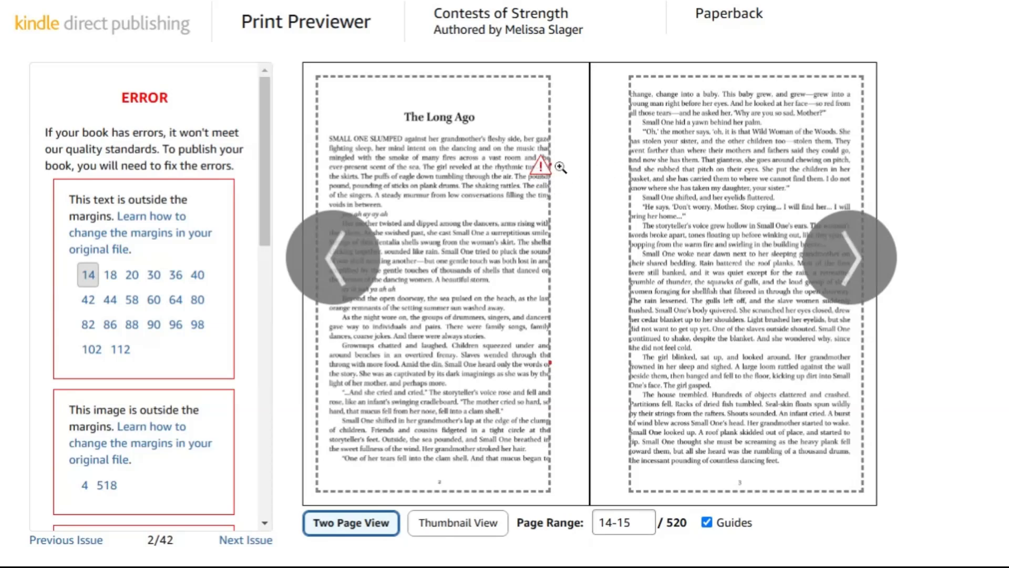
click(558, 164)
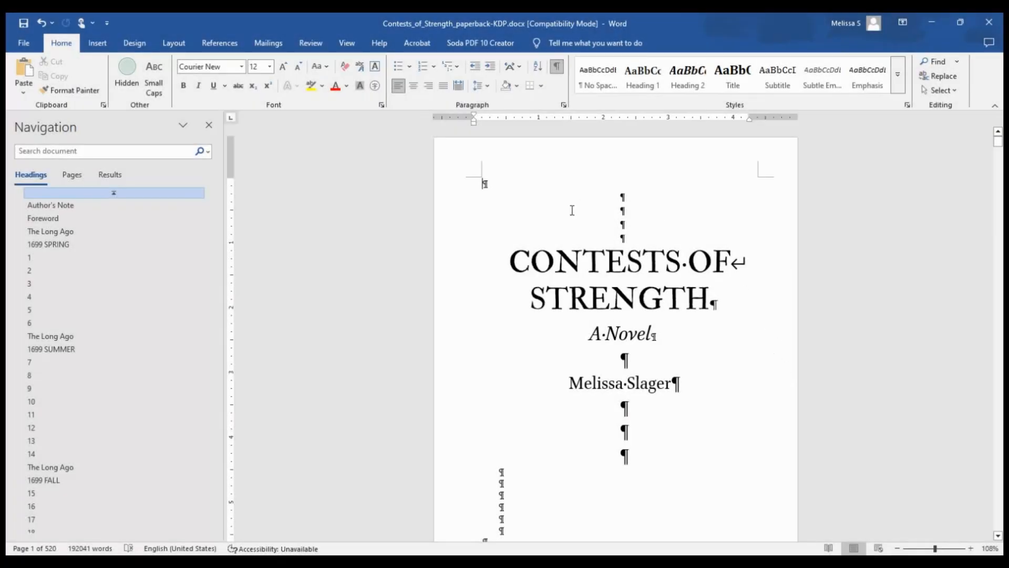
- Switch to the manuscript in Word and turn on the display of text boundaries in the advanced options
click(23, 43)
click(56, 533)
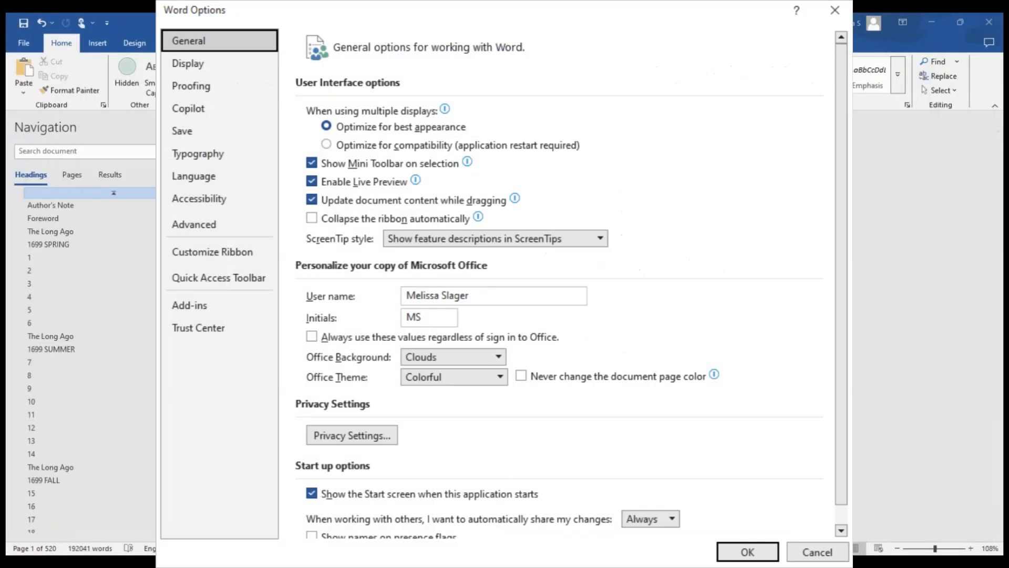
click(194, 225)
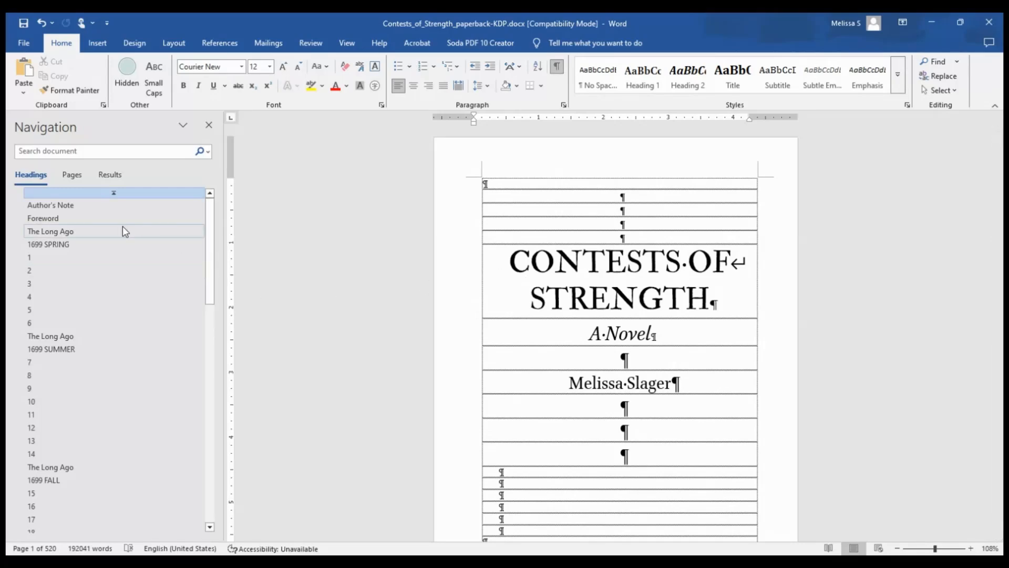
- In the first "The Long Ago" chapter, isolate the line "throng with more food … the words of" with paragraph breaks before and after it
click(73, 234)
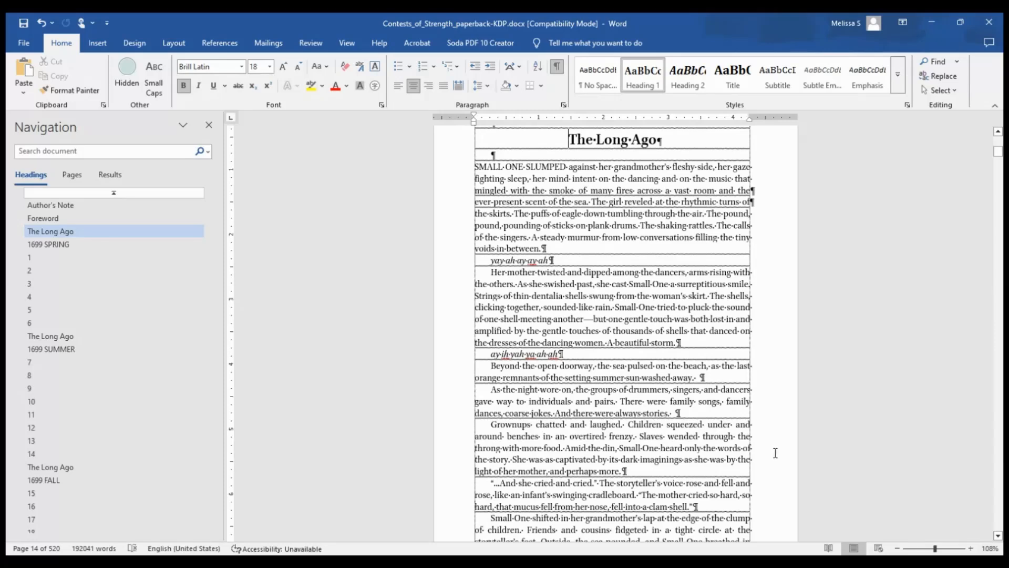
click(744, 447)
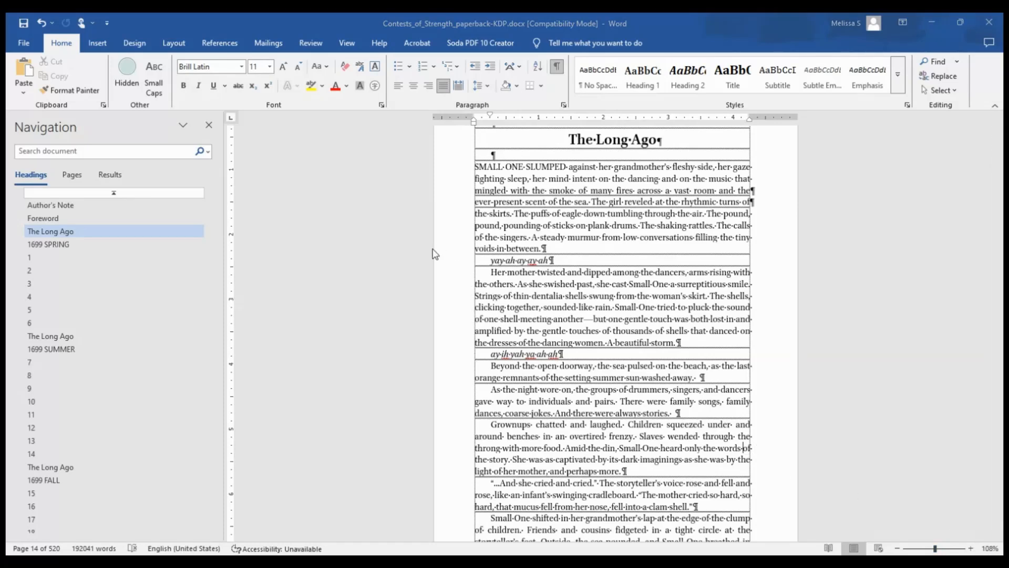
ctrl+scroll(509, 322, up, 9)
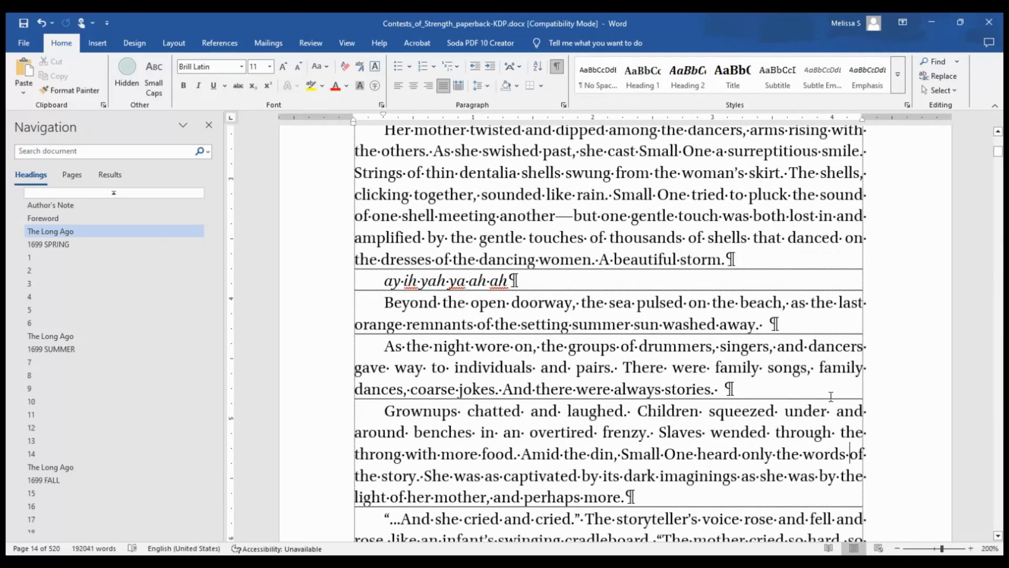
scroll(901, 424, down, 3)
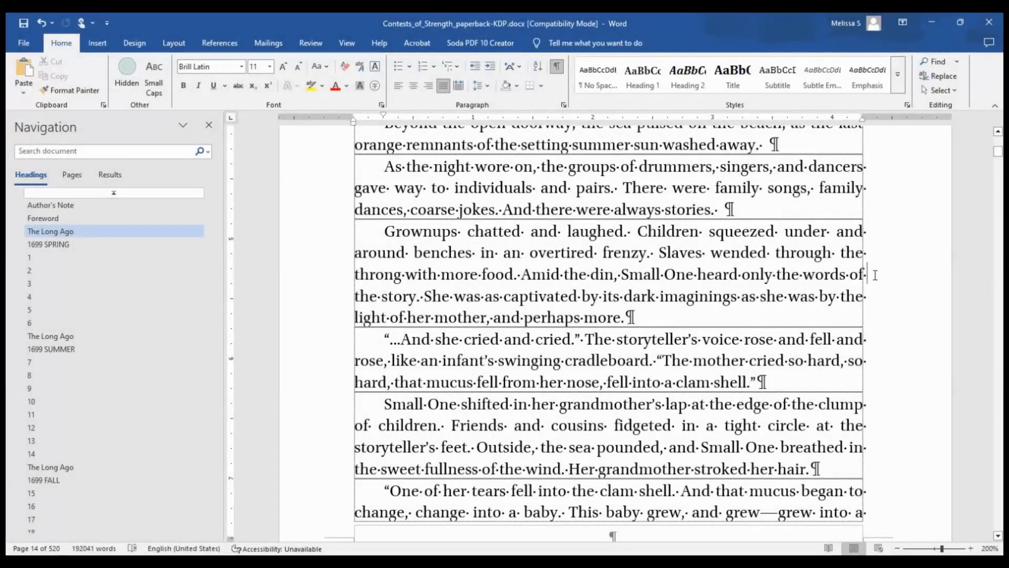
key(Return)
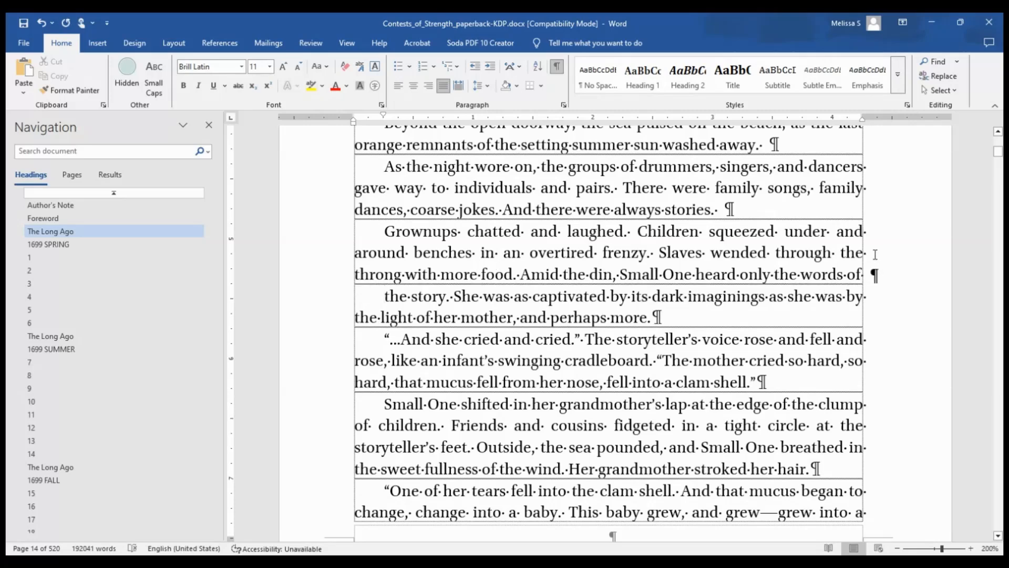
click(875, 250)
key(Return)
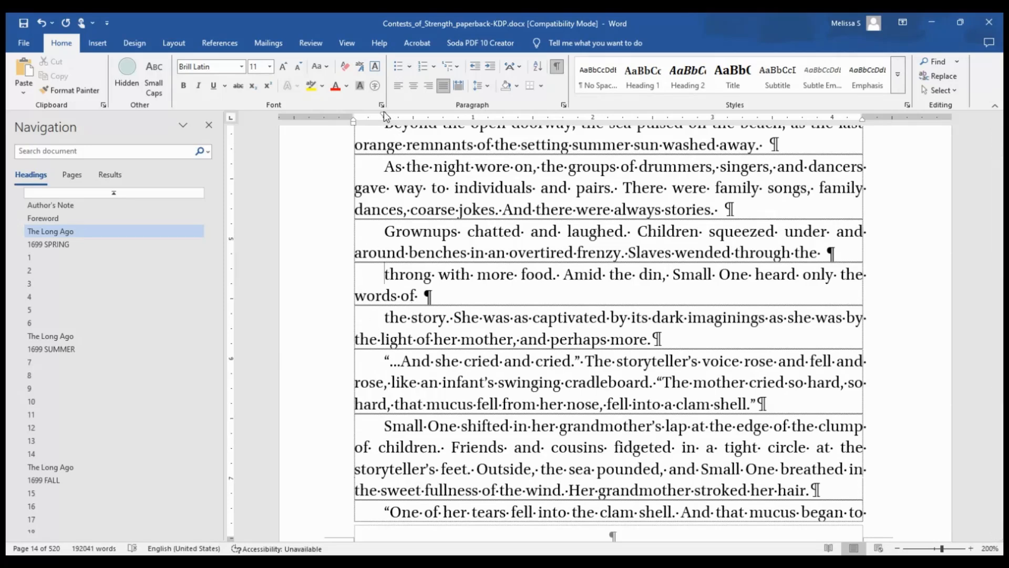
- Remove the first-line indent from the isolated "throng with more food" line and from the paragraph part starting "the story"
drag(383, 119, 353, 118)
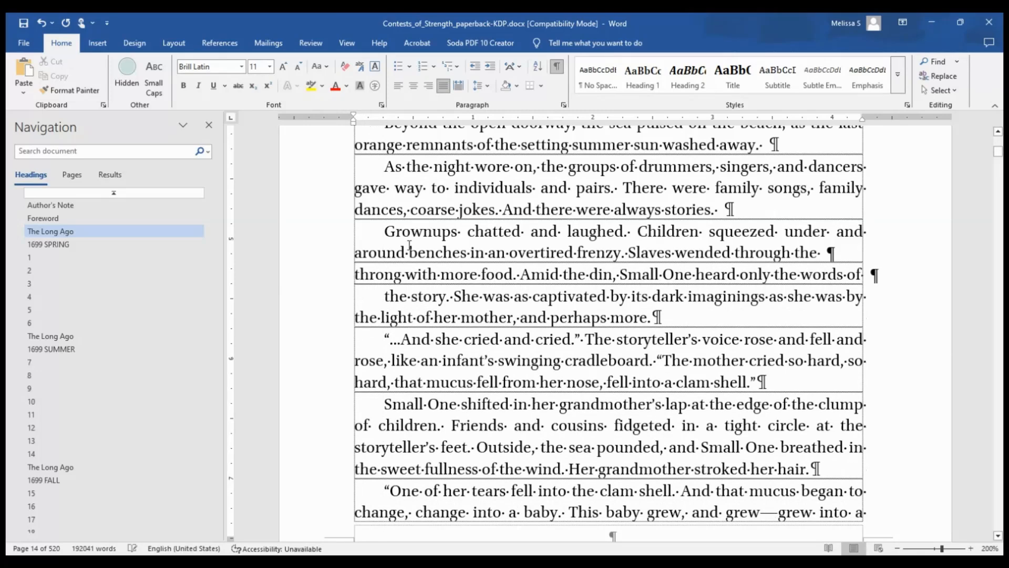
click(410, 299)
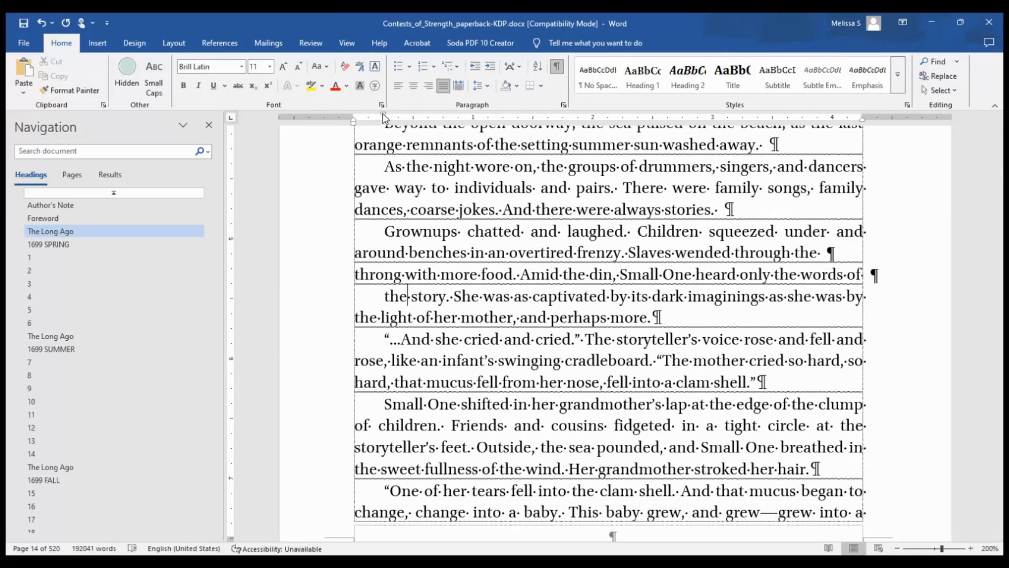
drag(383, 119, 355, 119)
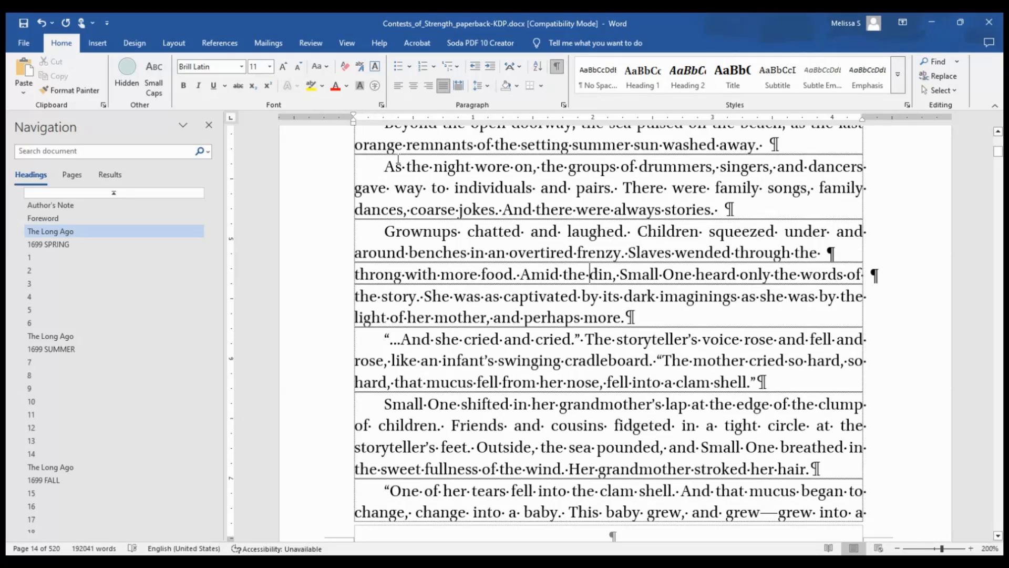
- Apply distributed alignment to the isolated "throng with more food" line and to the paragraph part above it
click(461, 86)
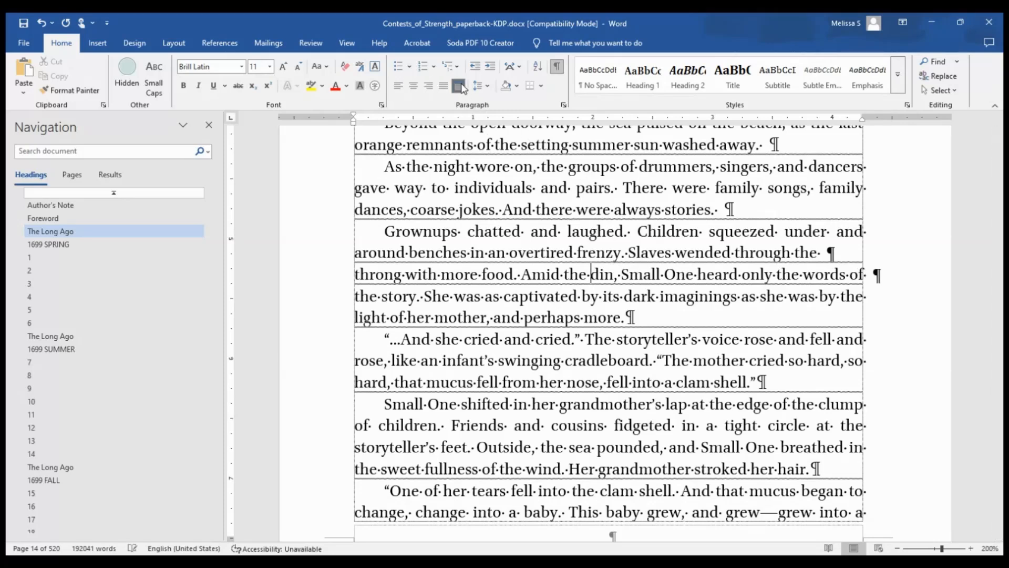
click(614, 253)
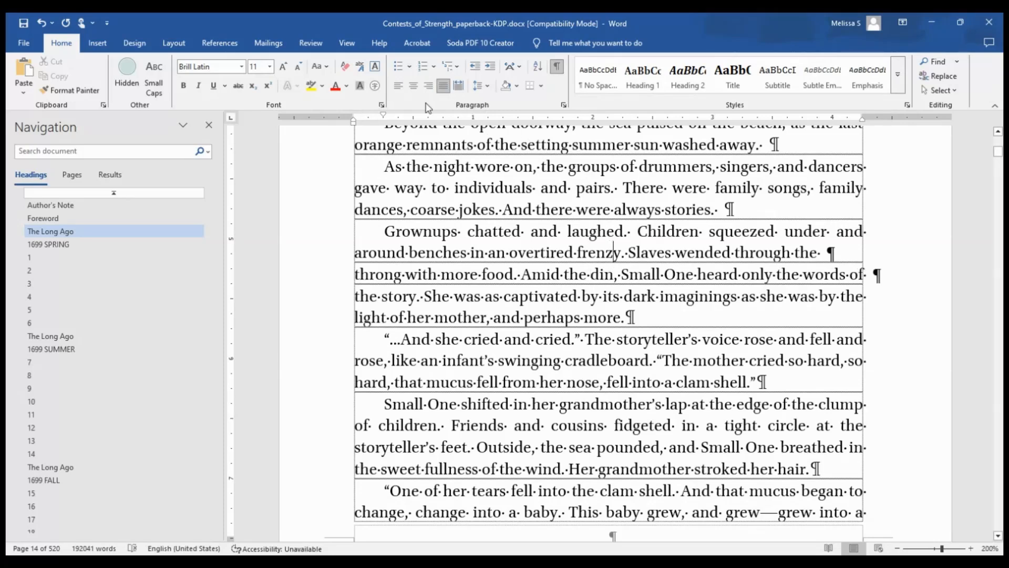
click(458, 87)
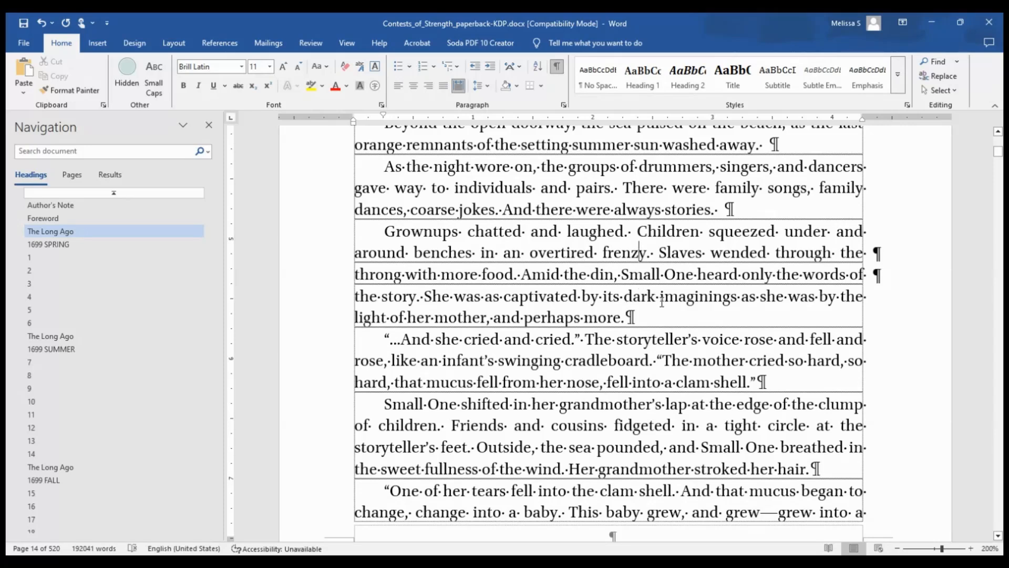
- Set the right indentation of the isolated "throng with more food" line to 0.01"
click(846, 274)
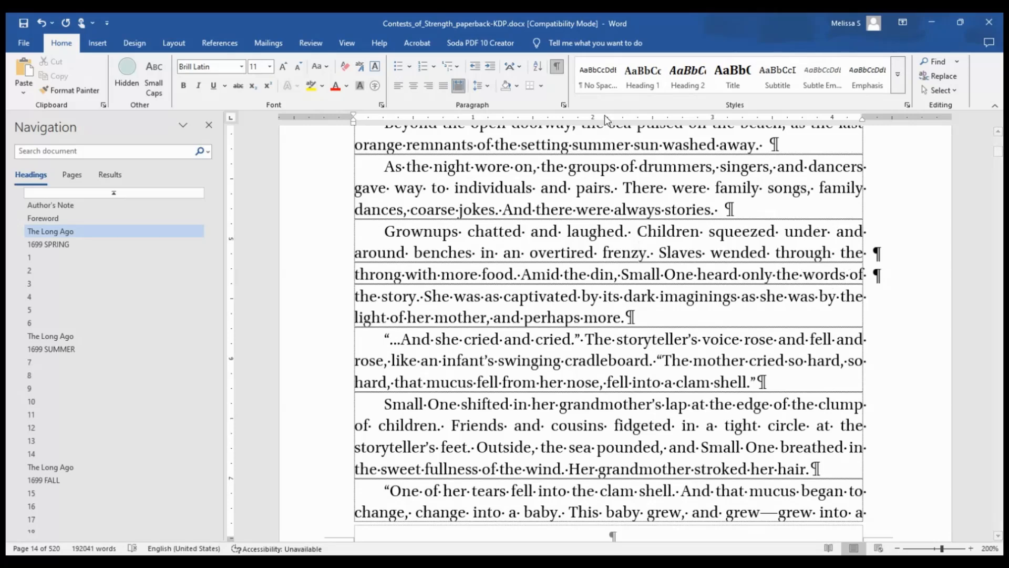
click(564, 107)
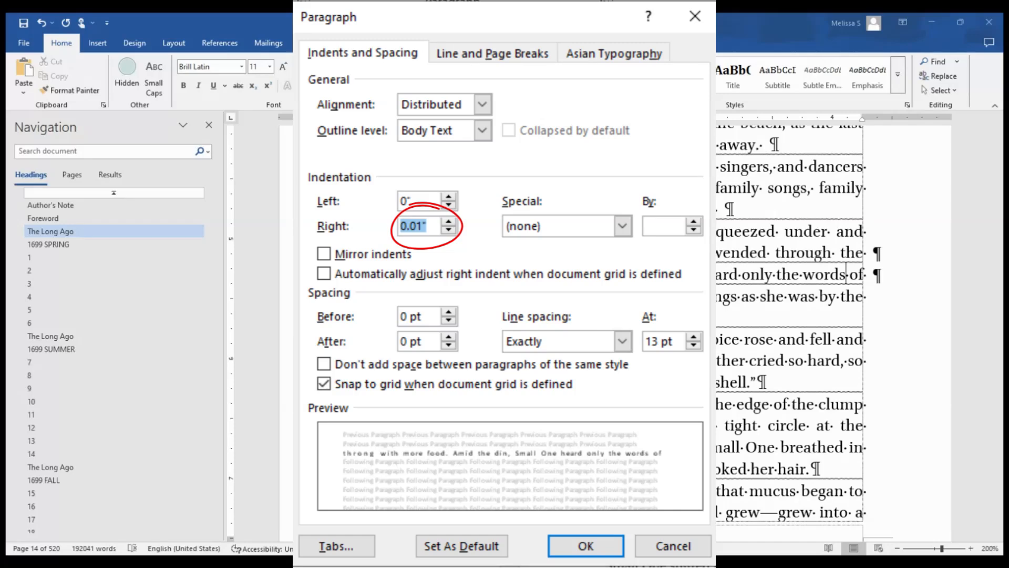
key(Return)
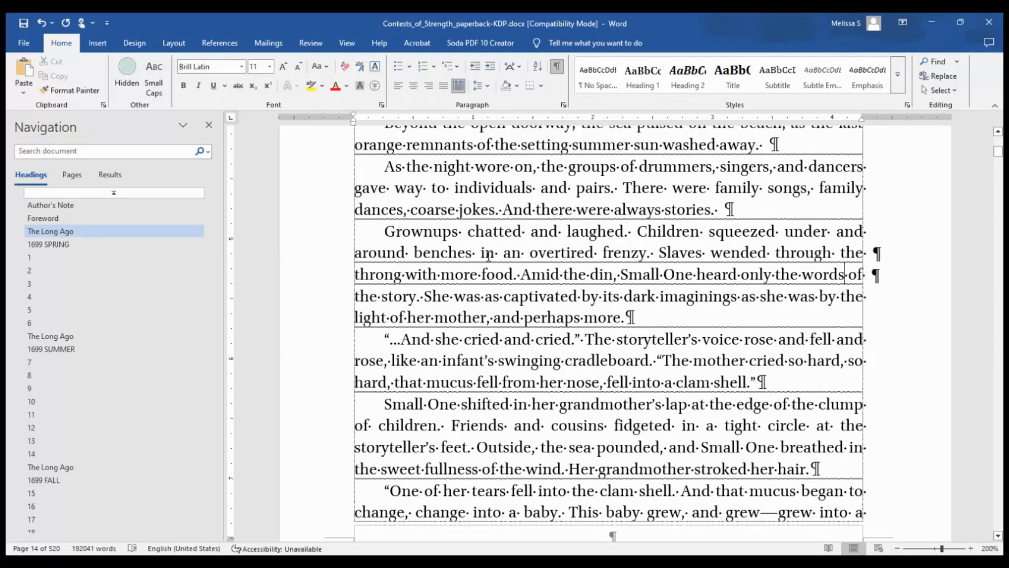
- Check the edited page 14 in the print preview and look at the margin error on page 112 in the KDP previewer
key(ctrl+p)
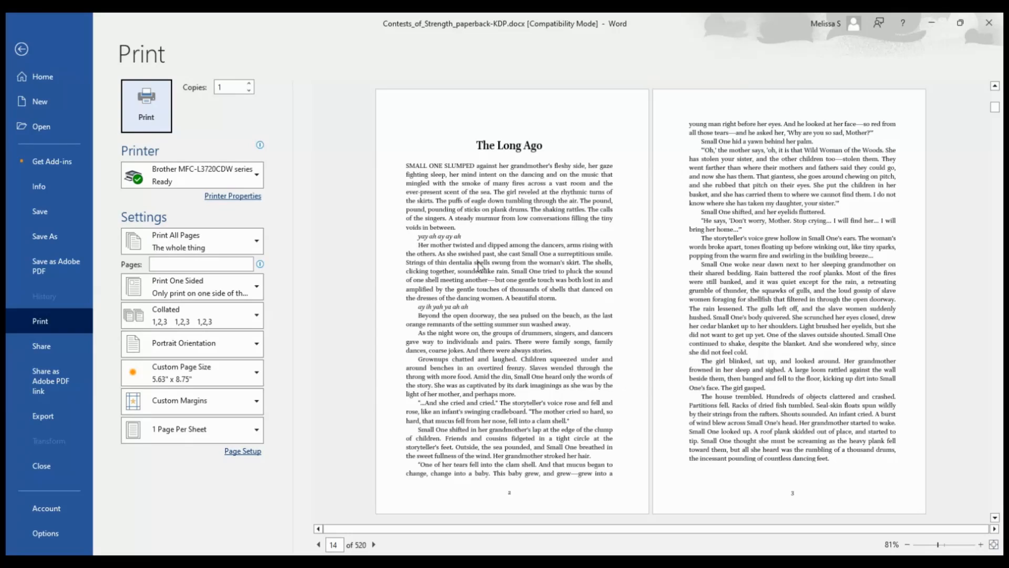
click(21, 51)
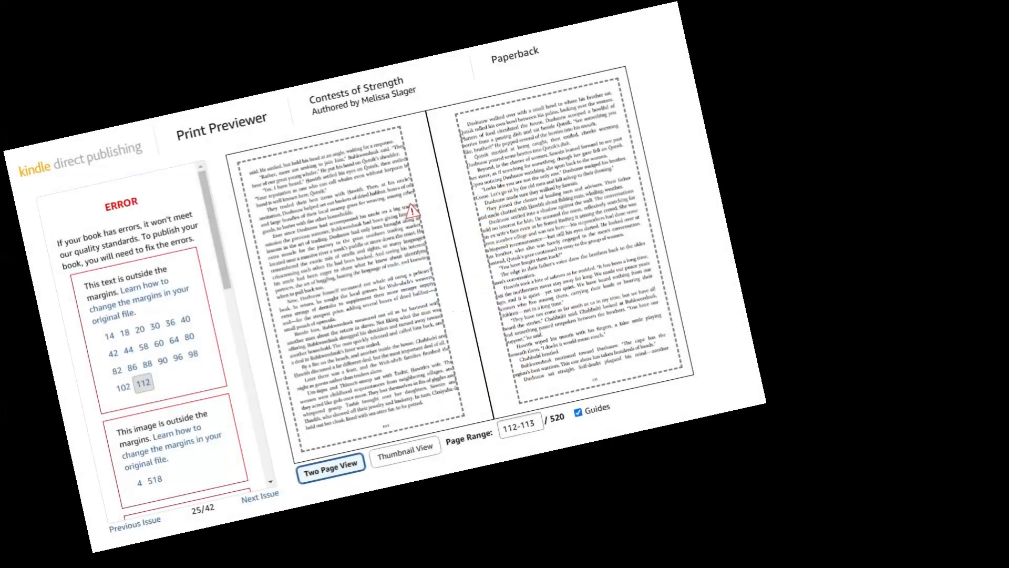
mouse_move(438, 233)
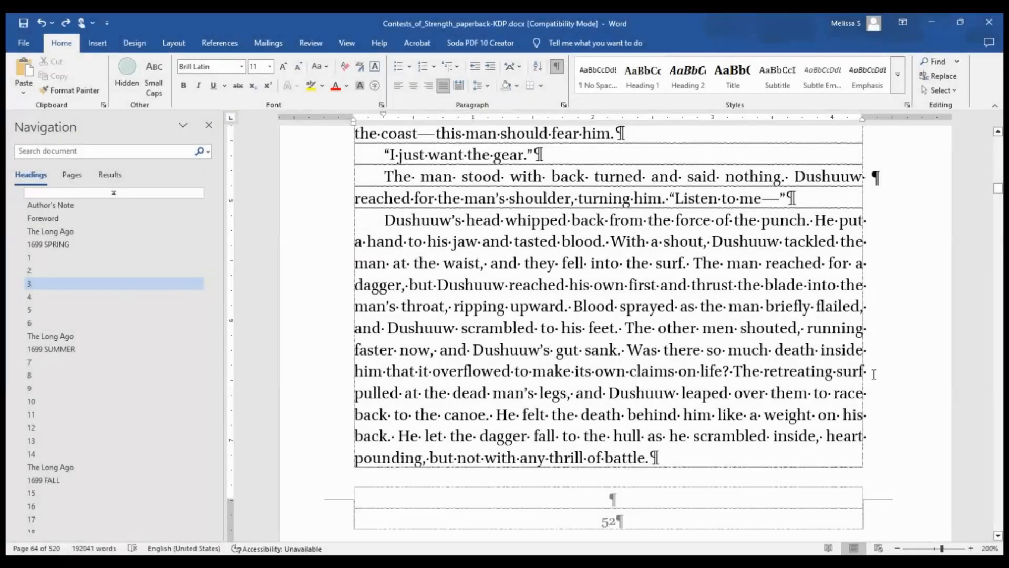
click(873, 374)
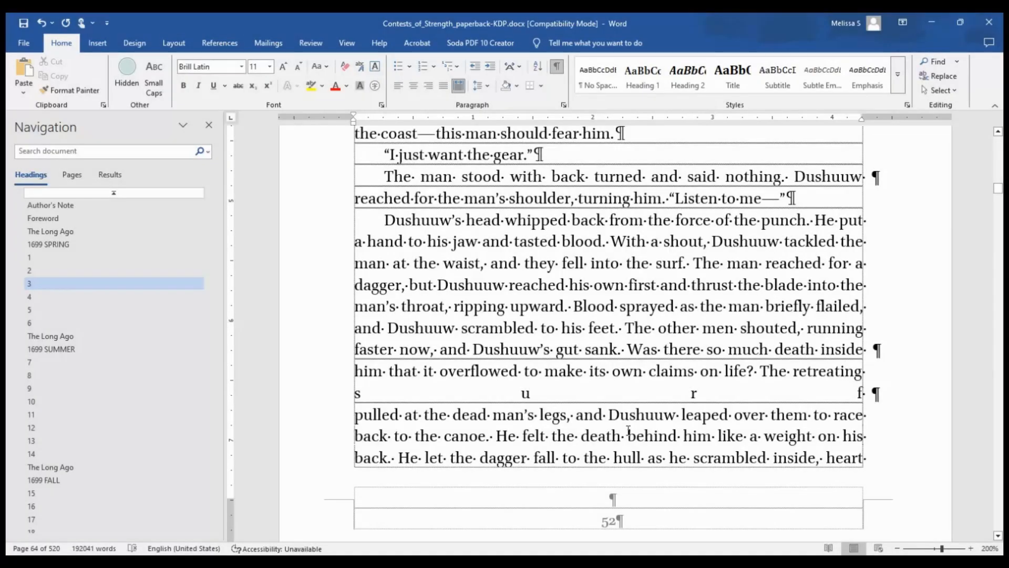
key(ctrl+z)
key(ctrl+z)
key(ctrl+z)
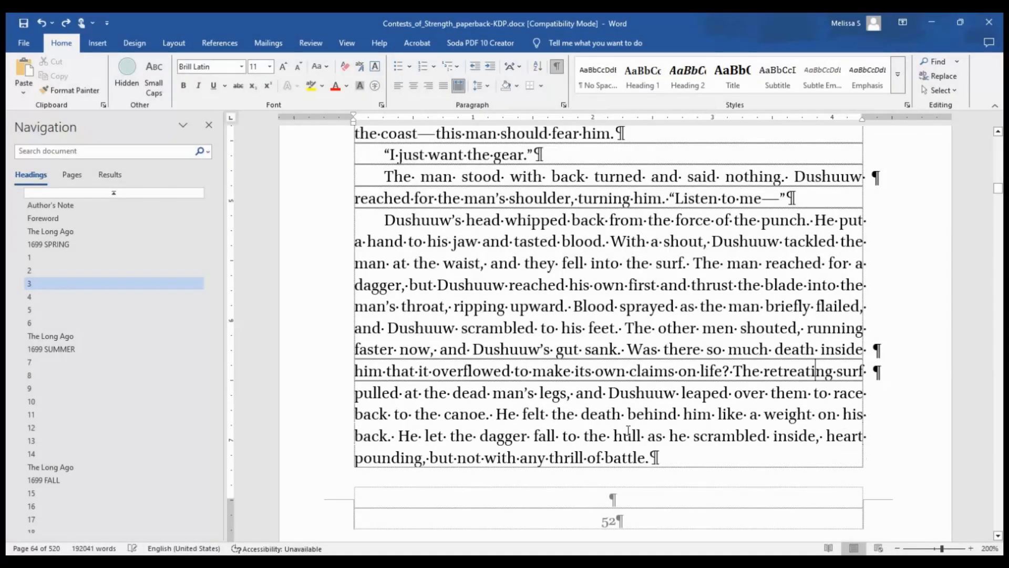
key(ctrl+z)
key(ctrl+z)
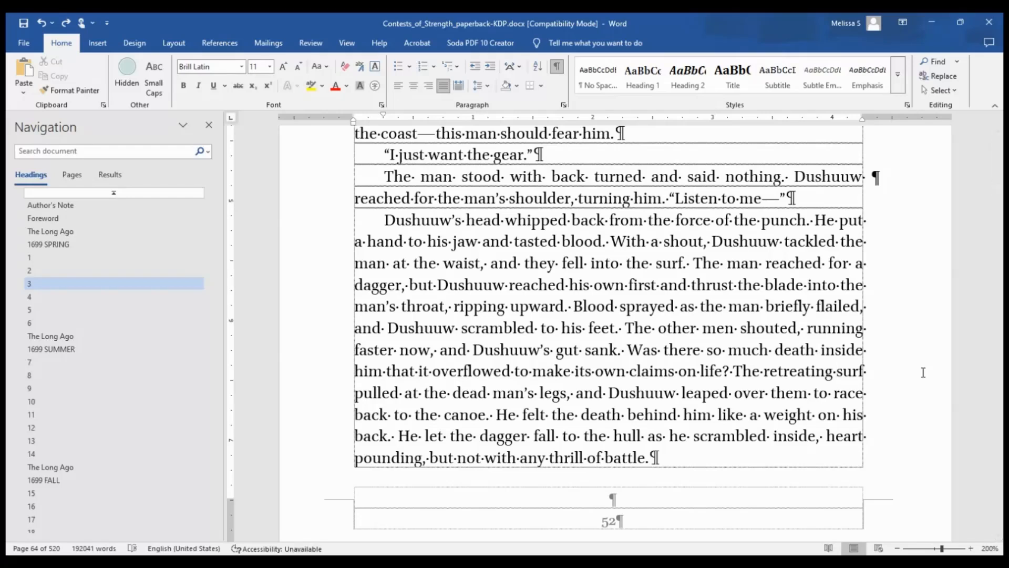
- On page 64, break the paragraph before "surf pulled" as an unindented continuation and give the part above it distributed alignment
key(Return)
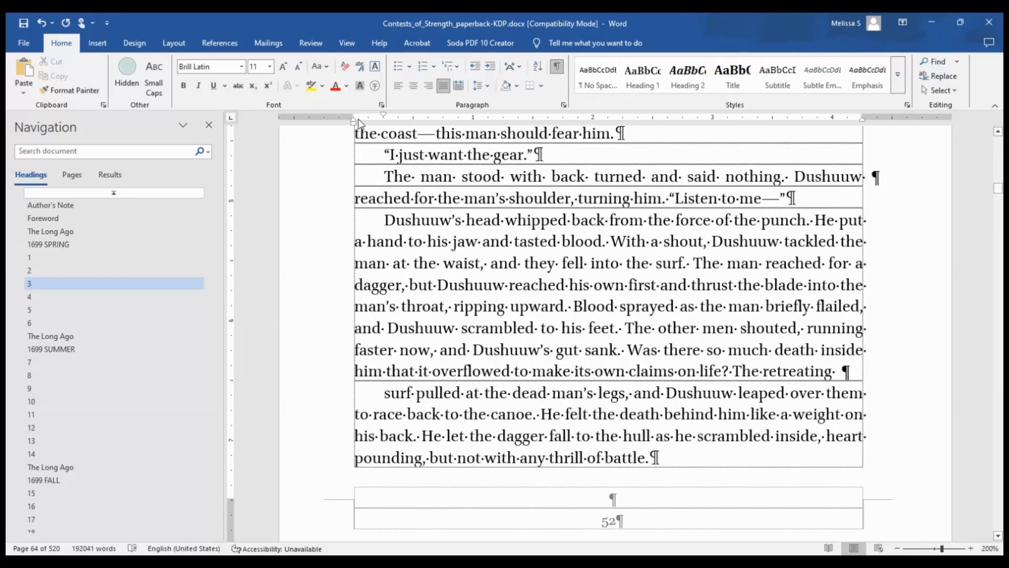
drag(384, 115, 354, 115)
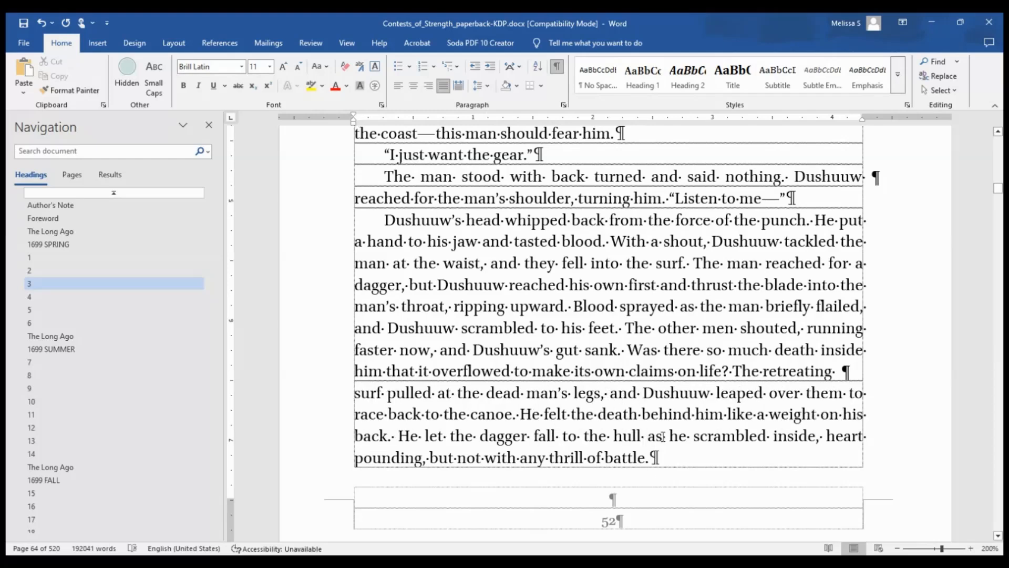
click(828, 366)
click(459, 86)
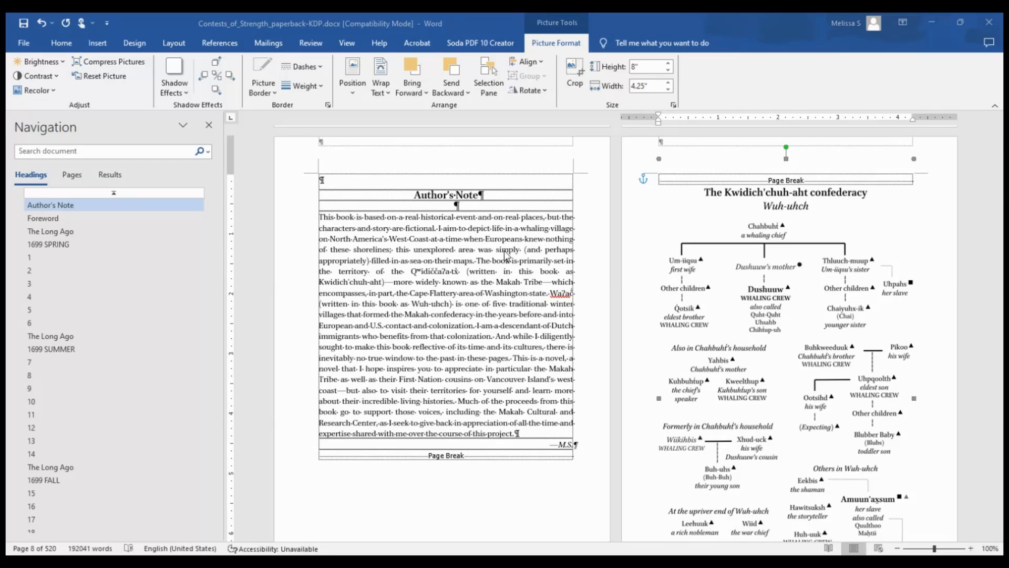
- Select the Kwidich'chuh-aht confederacy family tree picture and open its alignment options
click(561, 184)
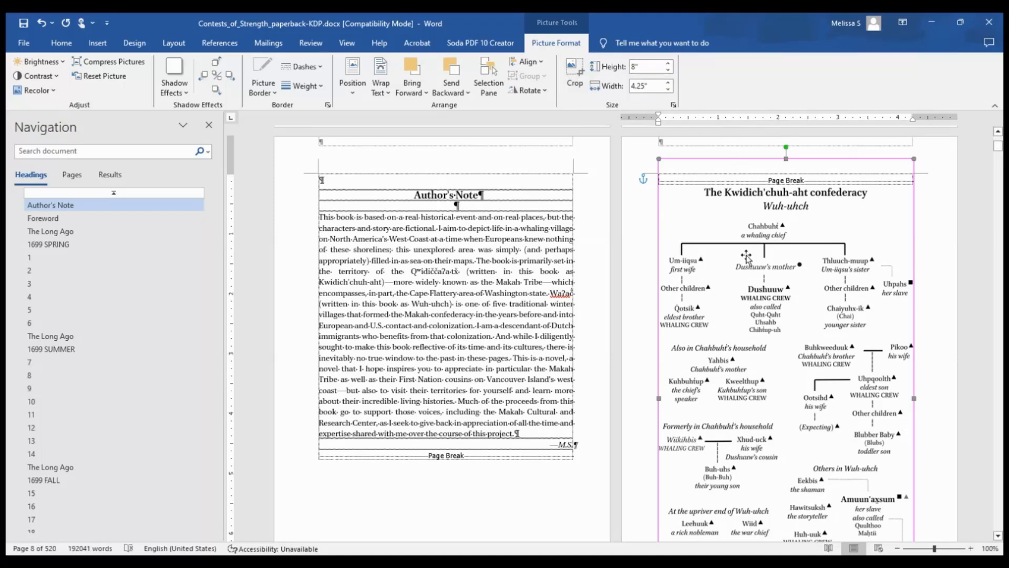
click(532, 63)
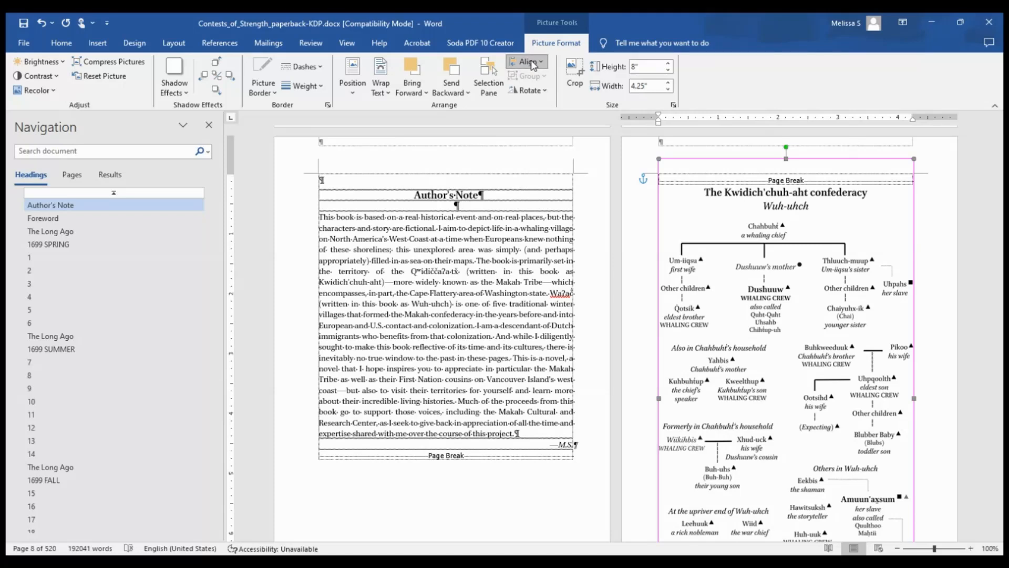